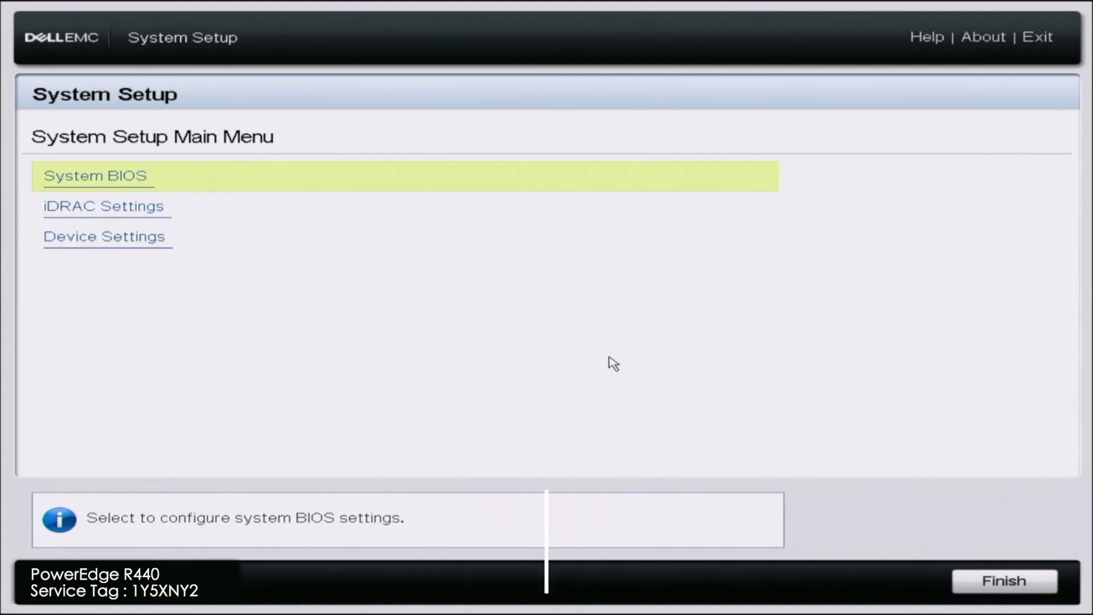
left_click(508, 222)
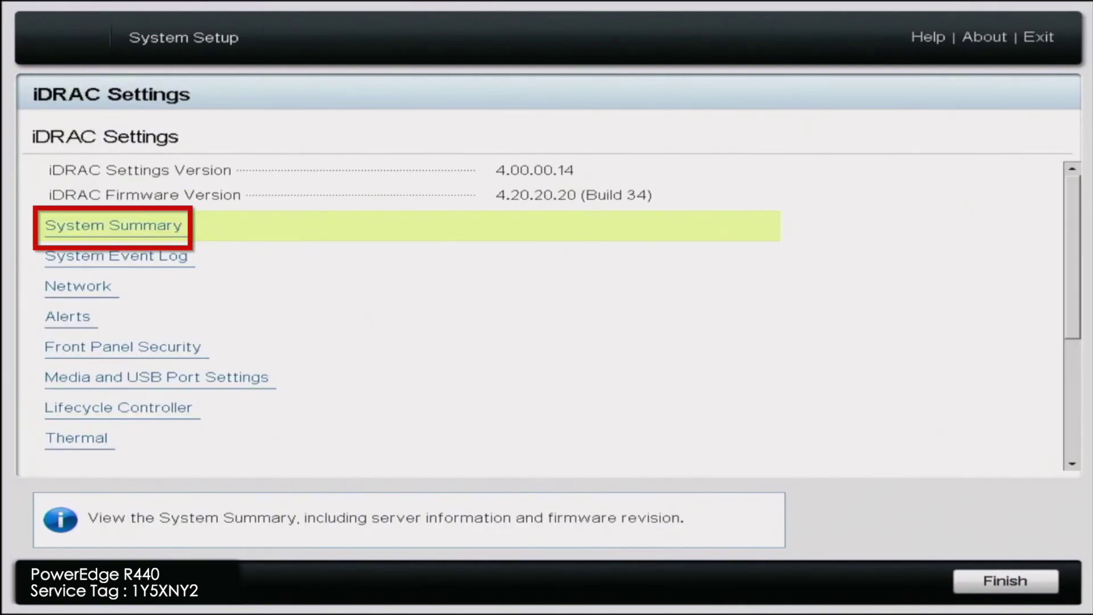
key("Return")
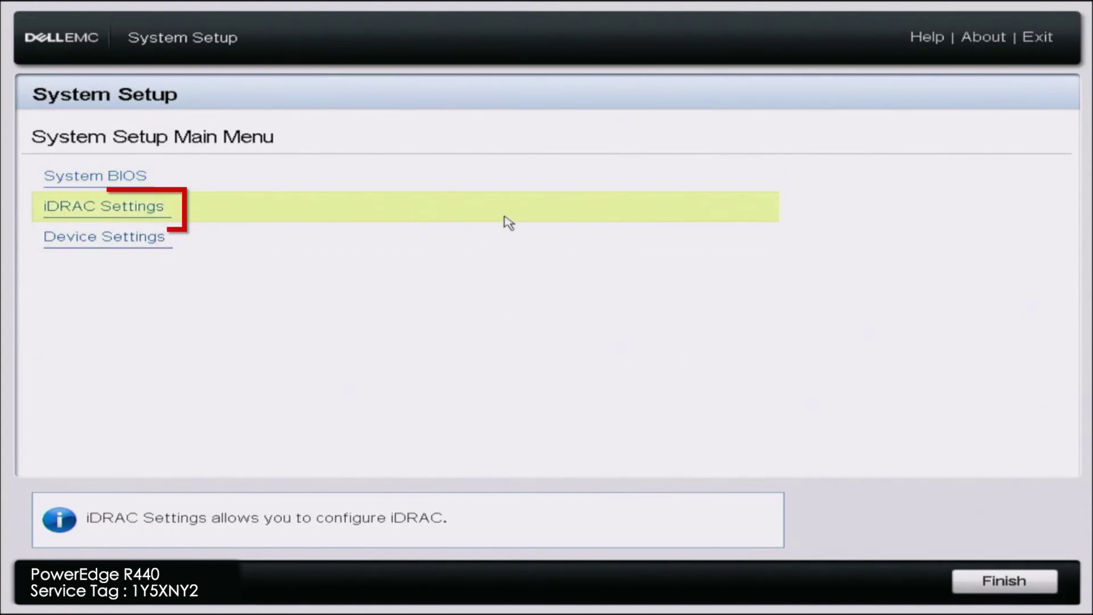
- Under iDRAC Settings > Network, set Enable DHCP to Enabled for IPv4
left_click(505, 217)
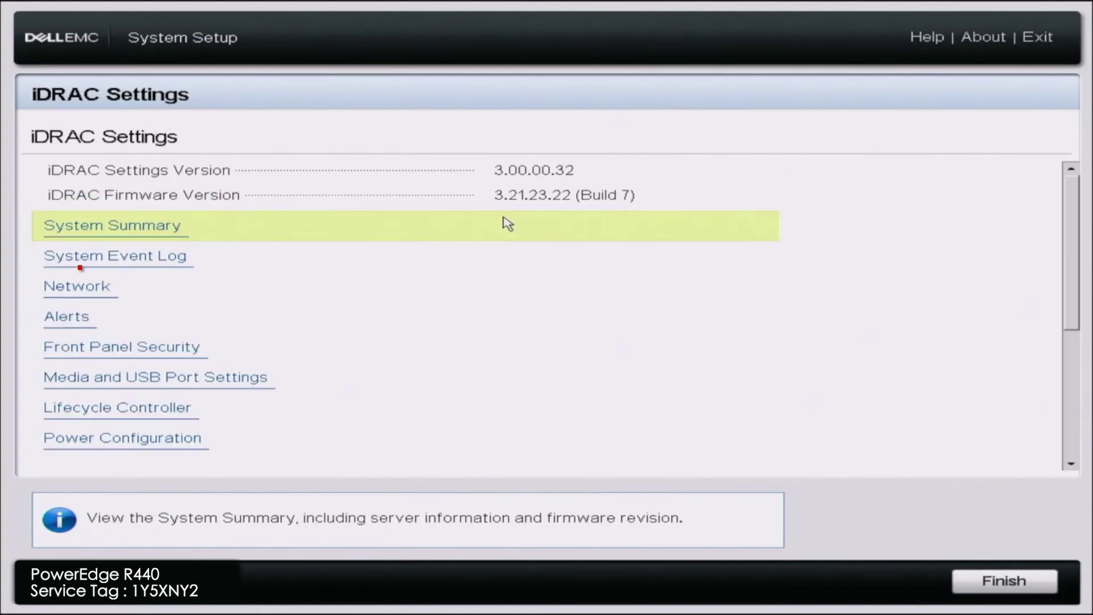
left_click(233, 289)
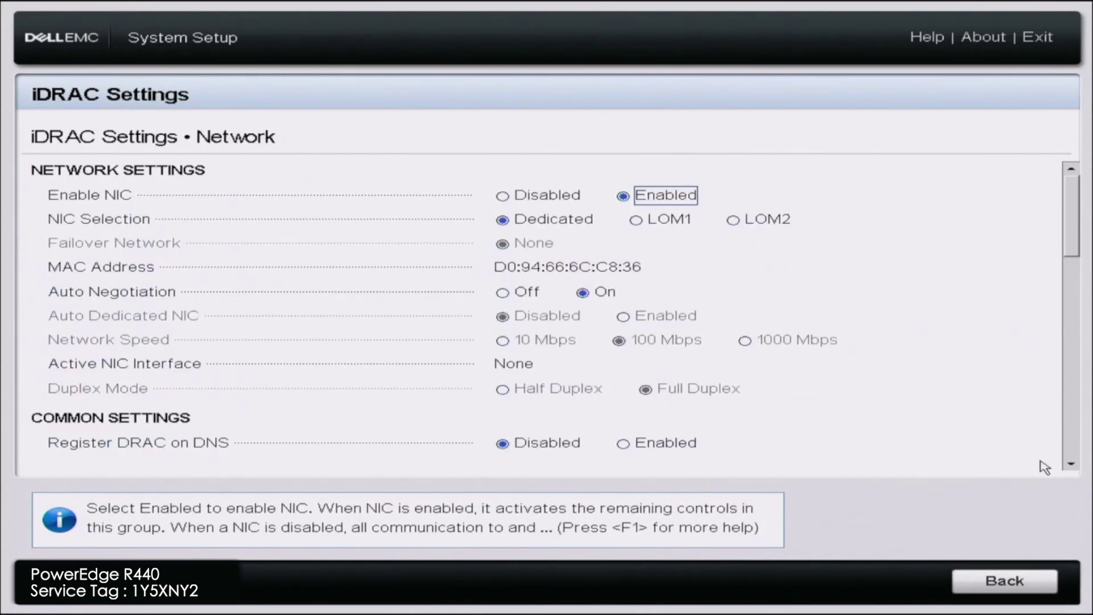
scroll(1068, 468, "down", 5)
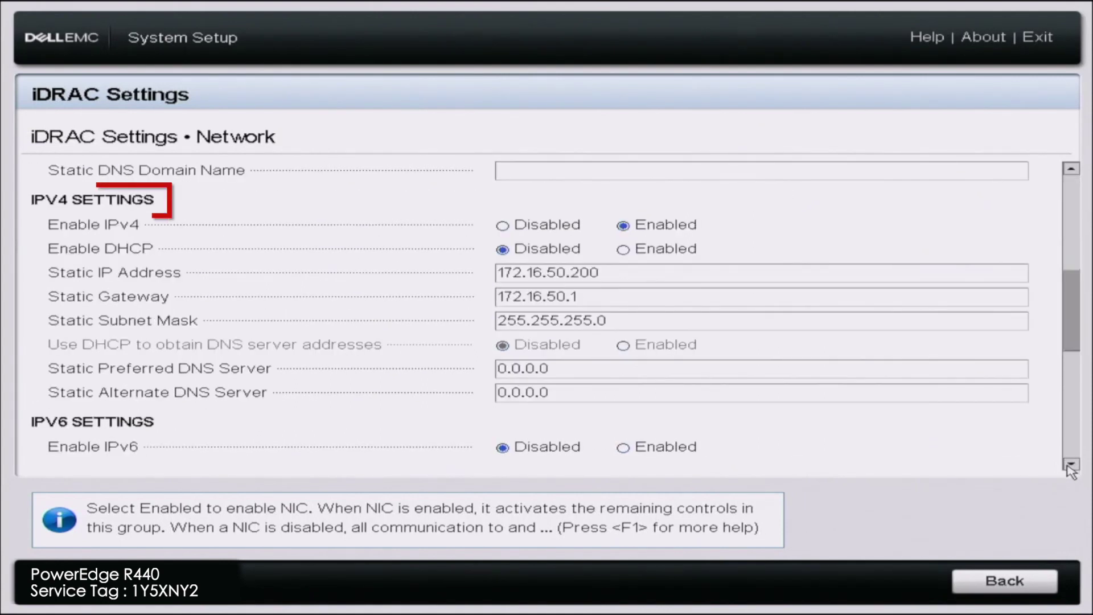
left_click(632, 251)
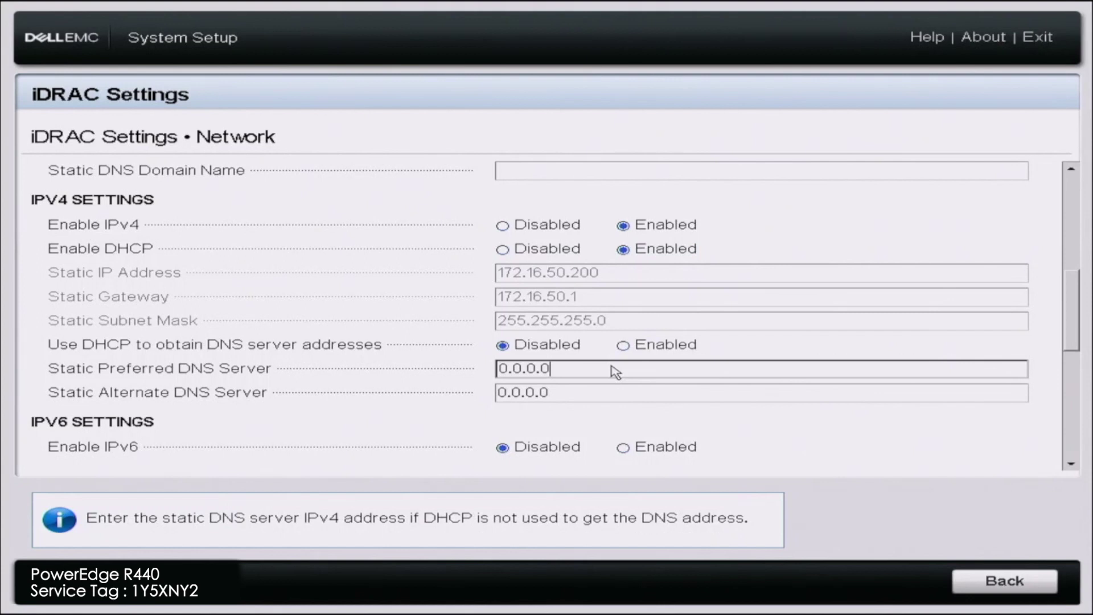
- Set the static preferred DNS server to 8.8.8.8 and the alternate to 8.8.4.4
key("BackSpace")
key("BackSpace")
key("BackSpace")
key("BackSpace")
key("BackSpace")
key("BackSpace")
key("BackSpace")
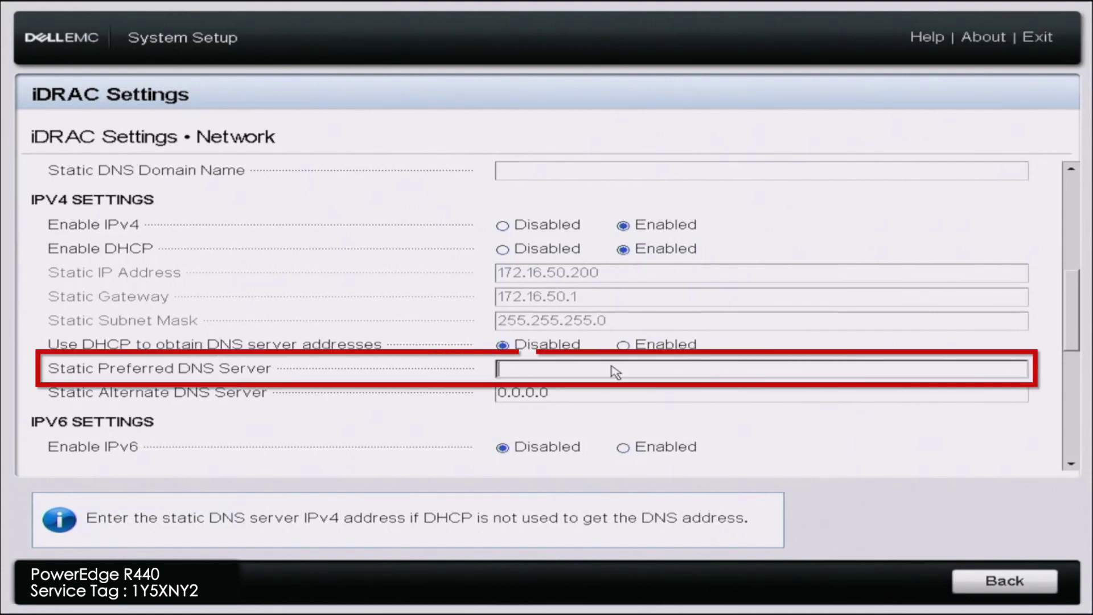
type("8.8.8.8")
key("Tab")
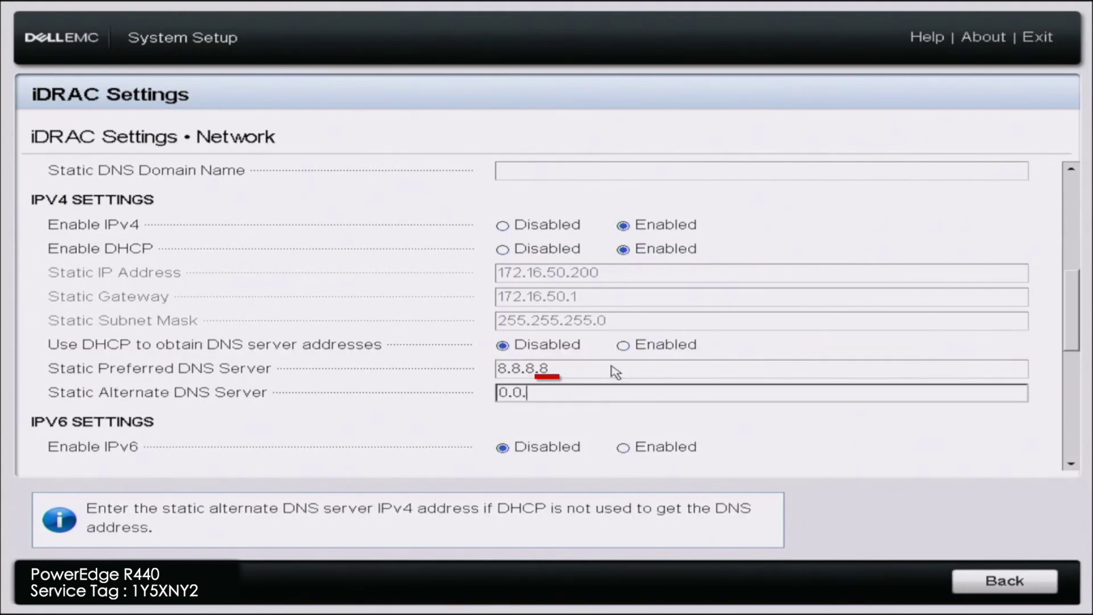
key("BackSpace")
key("BackSpace")
key("BackSpace")
key("BackSpace")
key("BackSpace")
key("BackSpace")
key("BackSpace")
type("8.8.4.4")
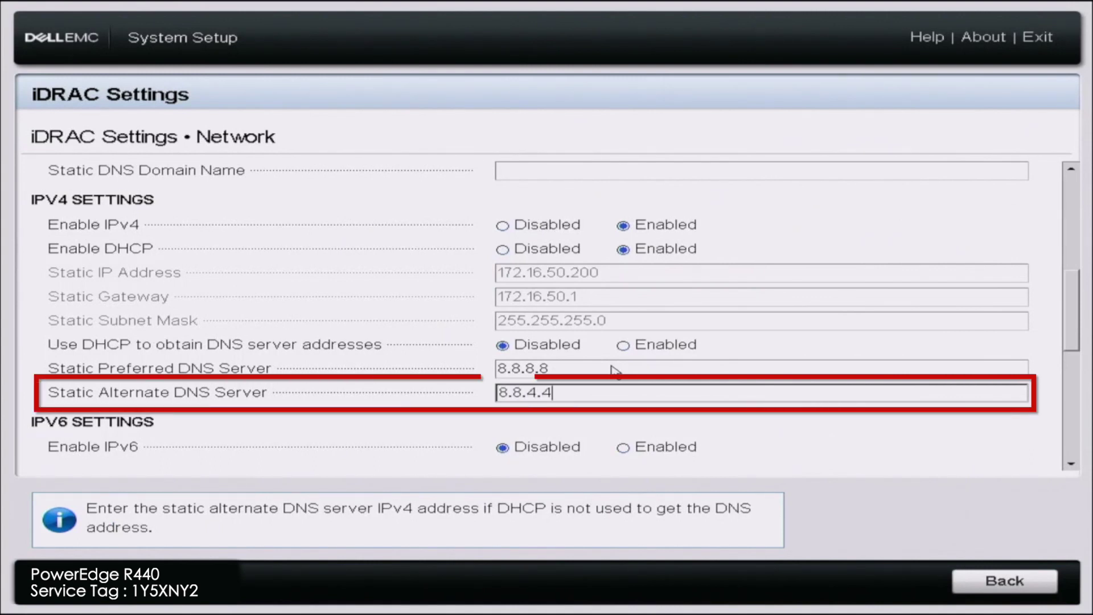
key("Tab")
key("Tab")
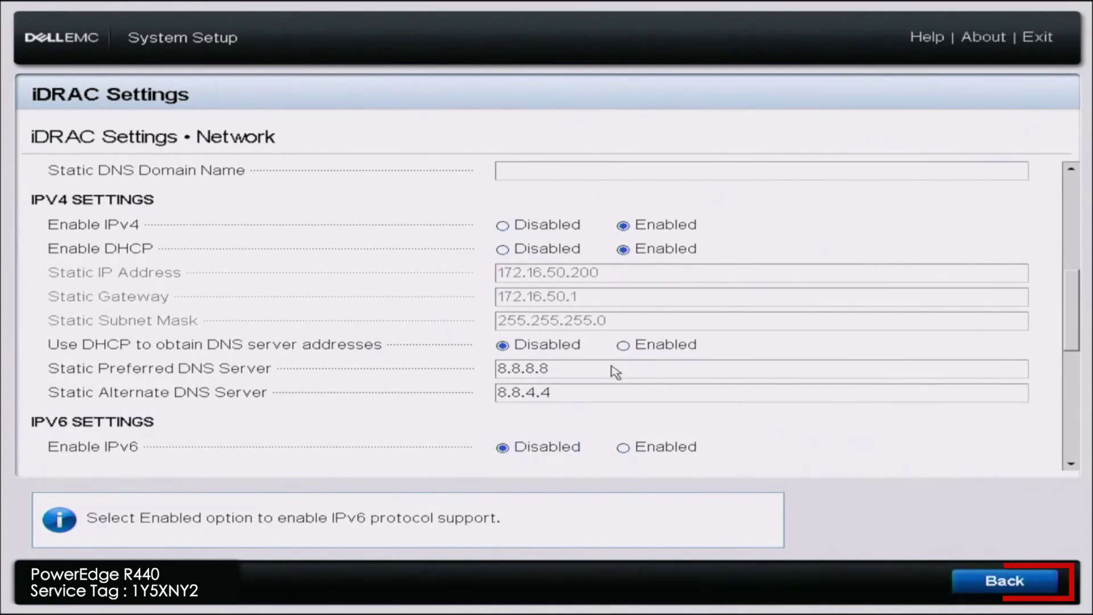
- Leave iDRAC Settings, save the changed network settings and acknowledge the confirmation
key("Return")
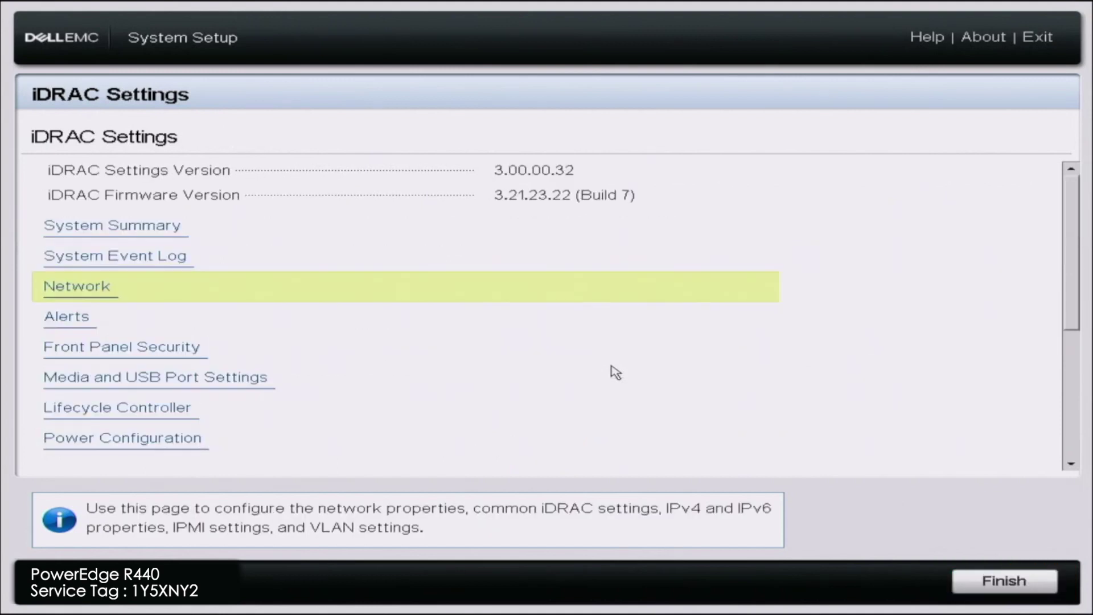
key("Escape")
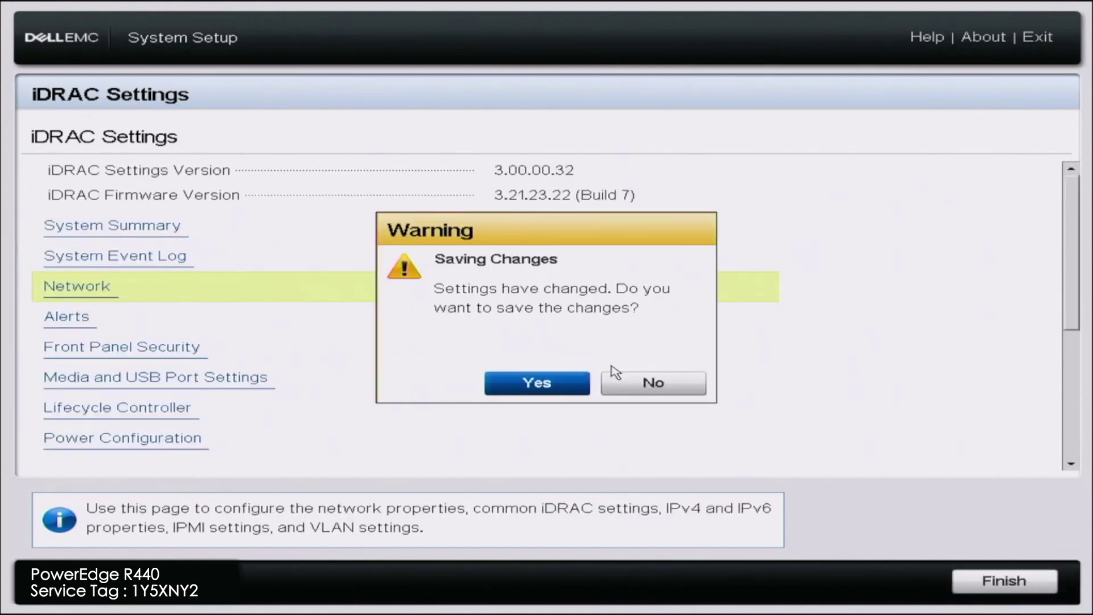
key("Return")
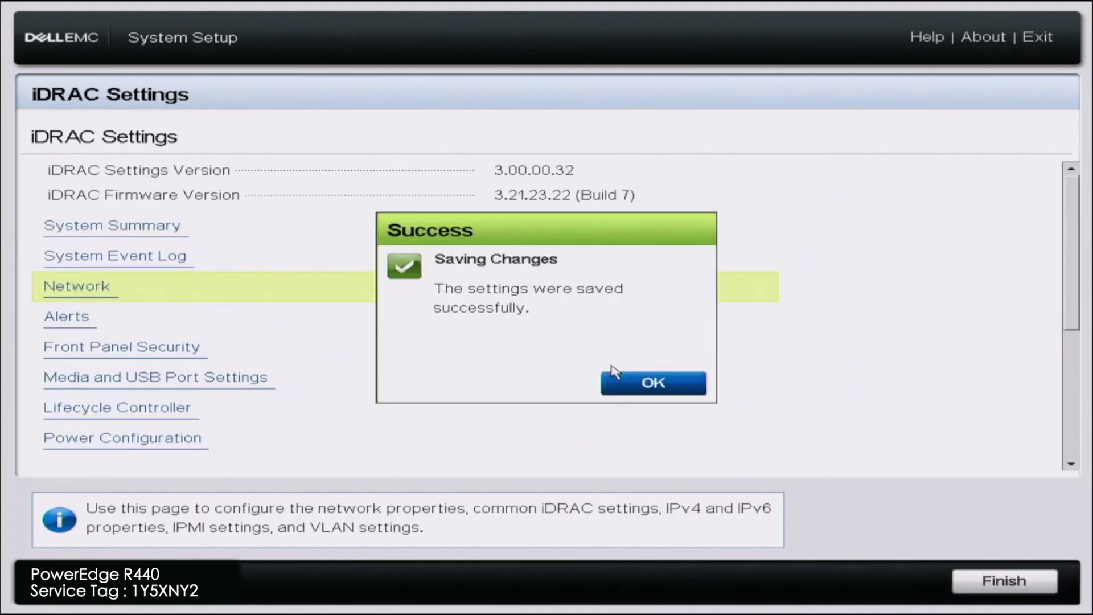
key("Return")
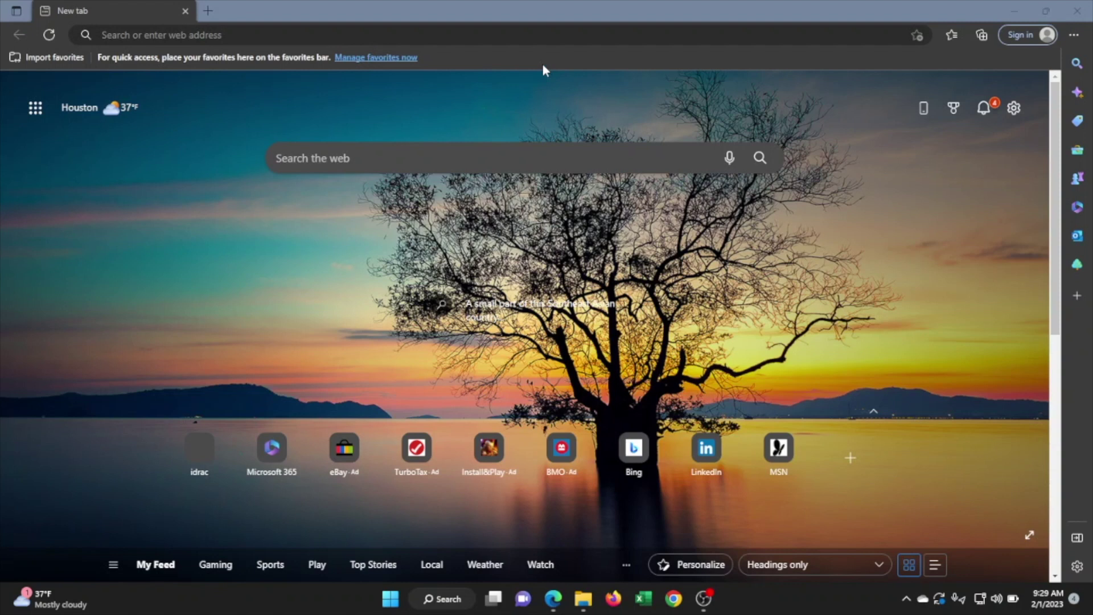
- Go to 172.16.50.133 in Edge to load the iDRAC9 login page
left_click(525, 39)
type("172.16.50.")
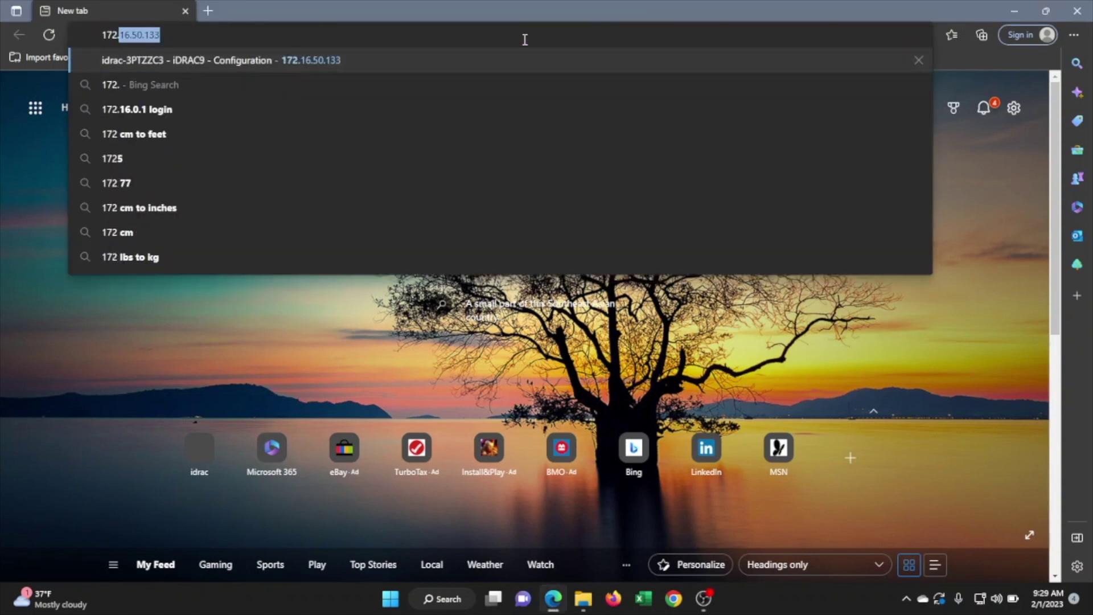
type("133")
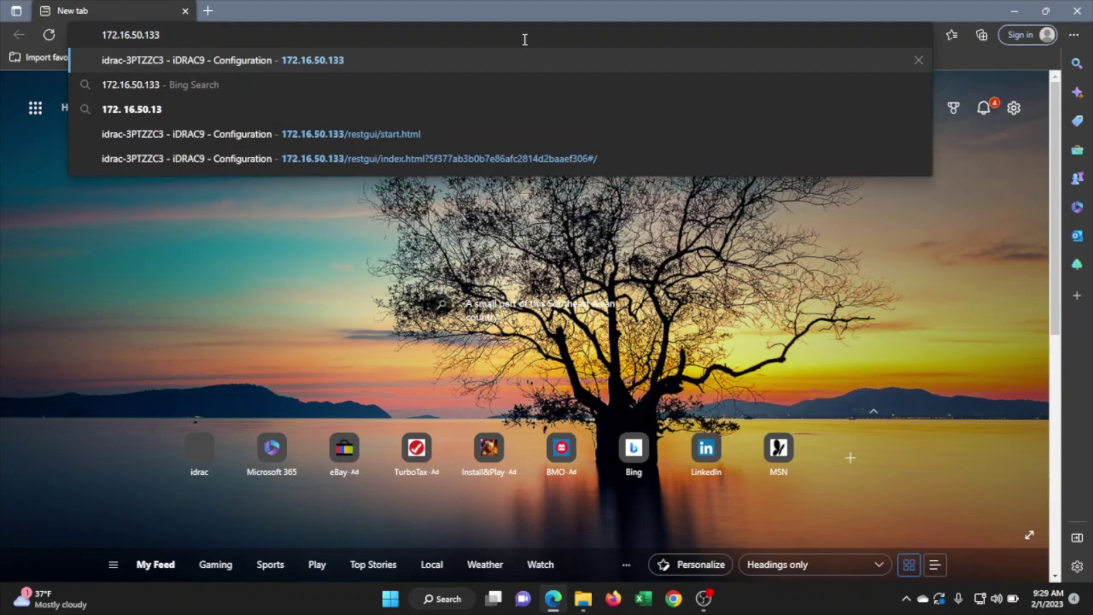
key("Return")
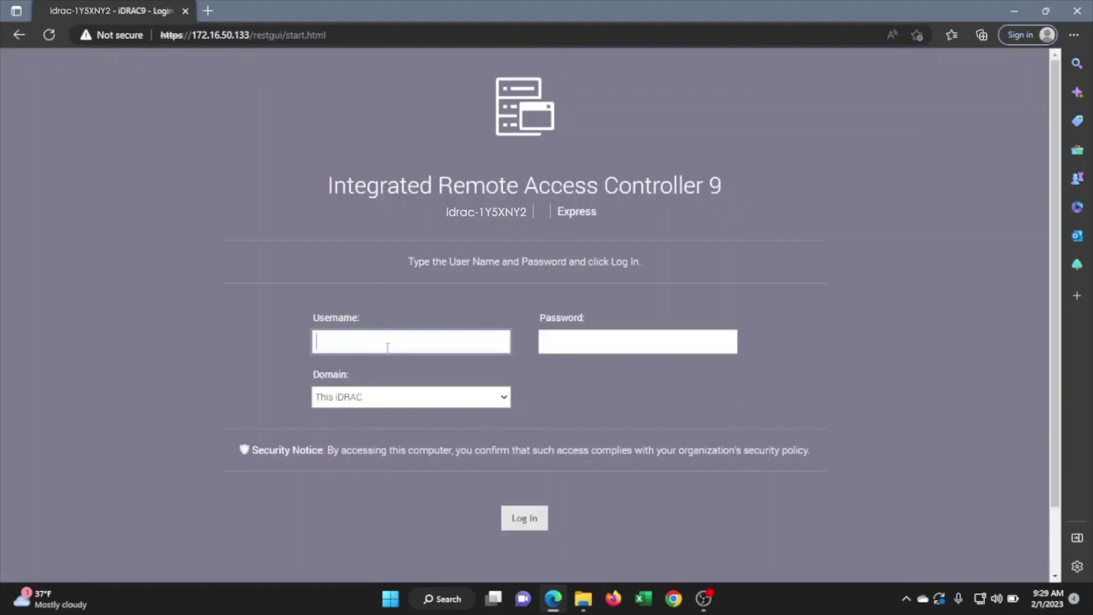
- Log in as root with the default password, keep it, and highlight the Express license label
type("r")
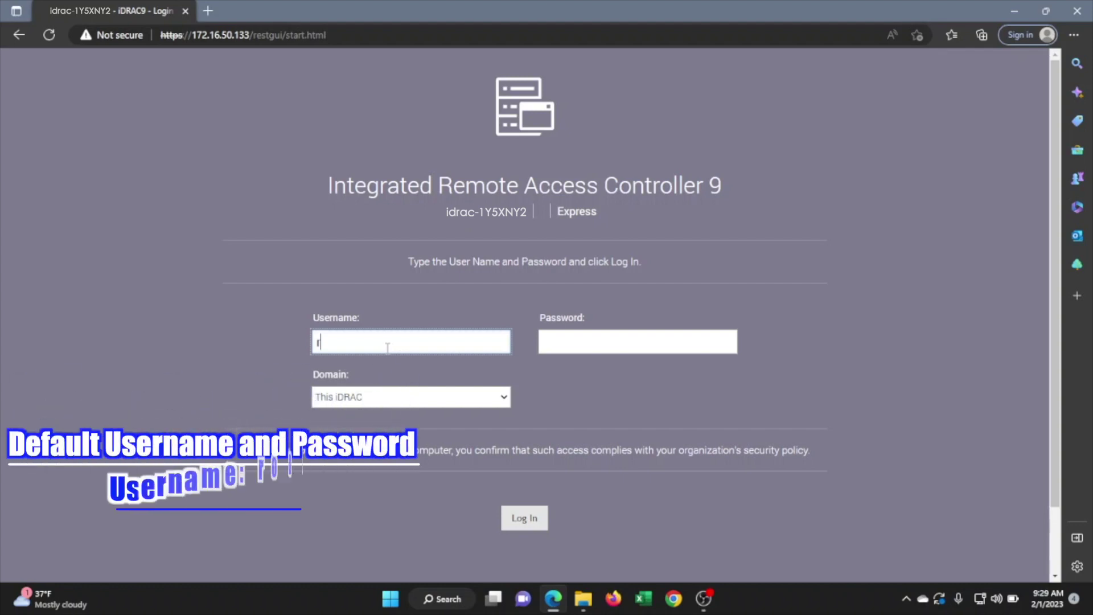
type("oot")
key("Tab")
type("c")
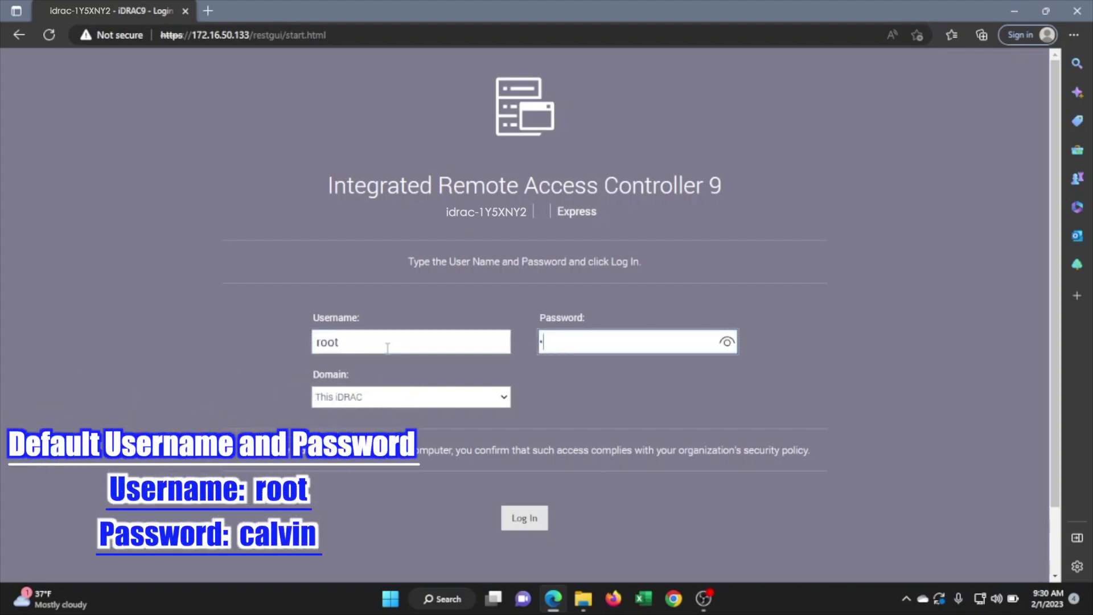
type("alvin")
key("Return")
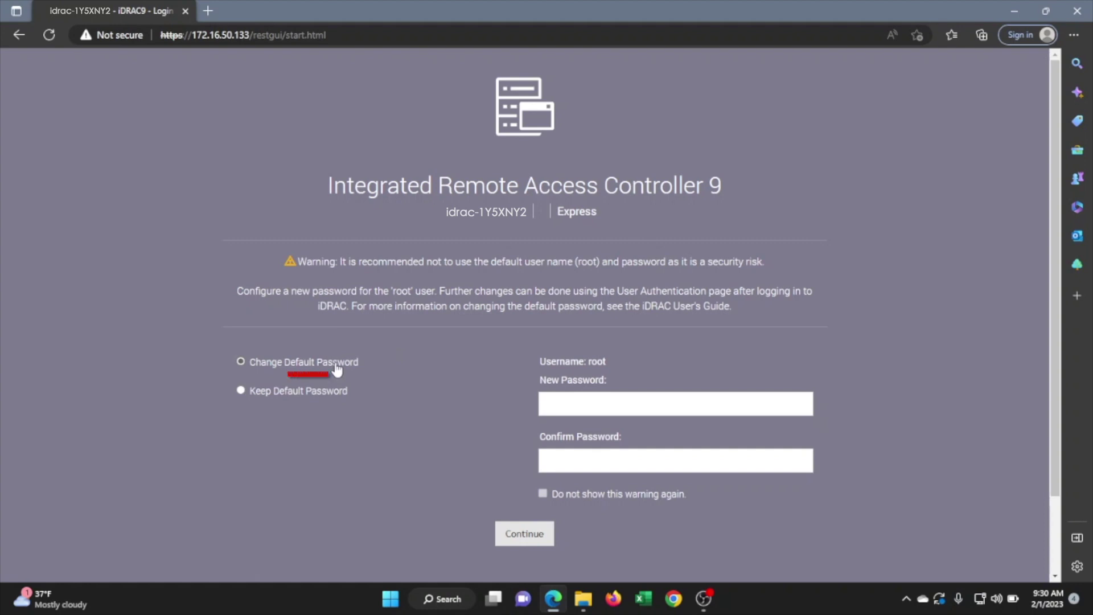
left_click(312, 393)
left_click(514, 535)
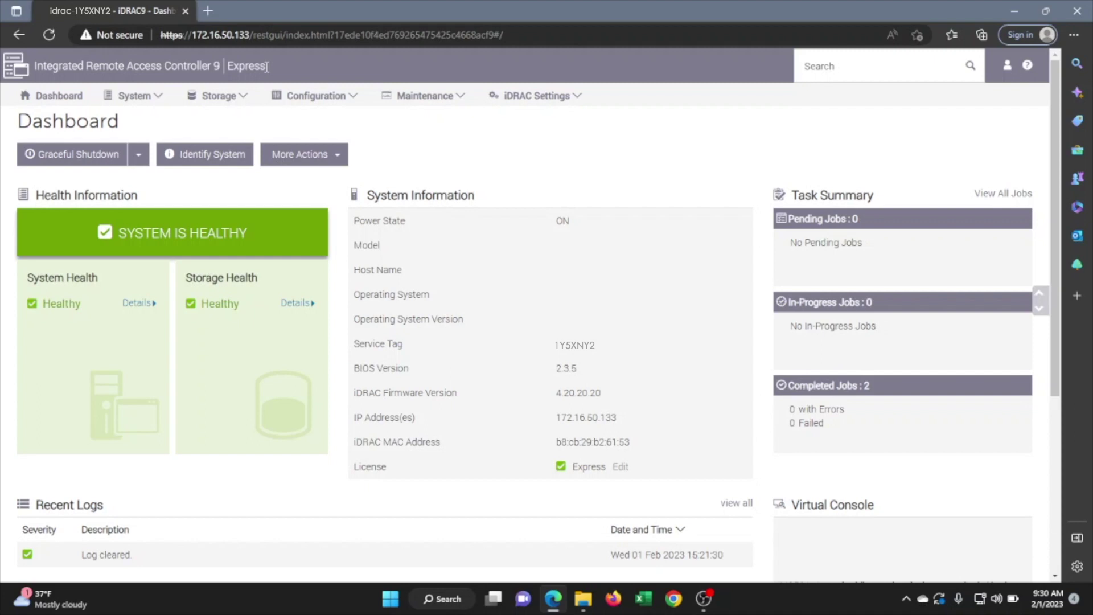
left_click_drag(266, 67, 228, 67)
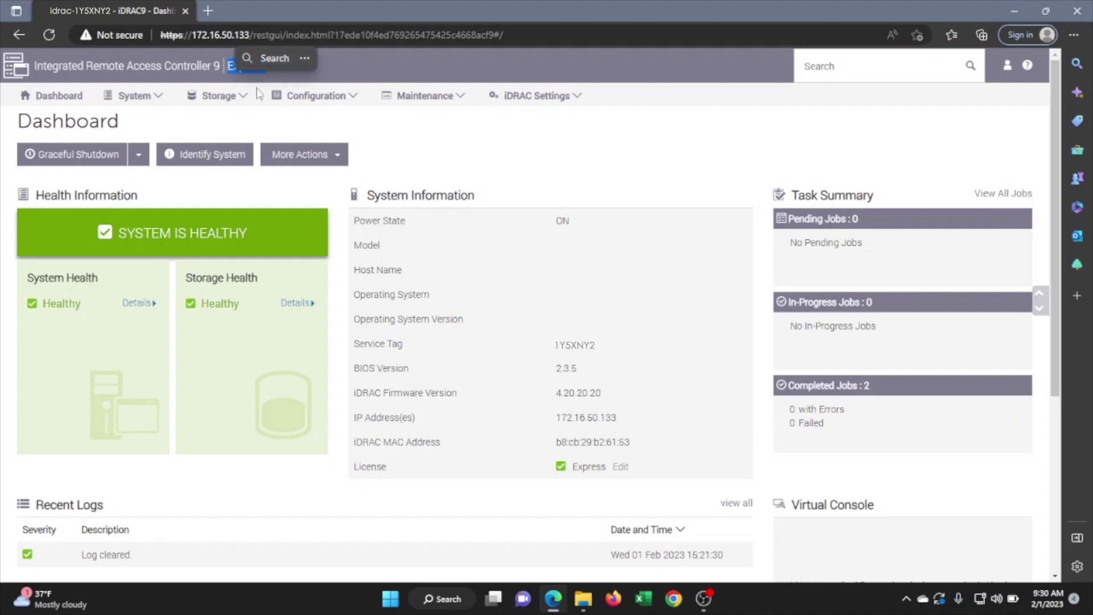
- Go to Configuration > Licenses and choose Import from the license actions
left_click(323, 138)
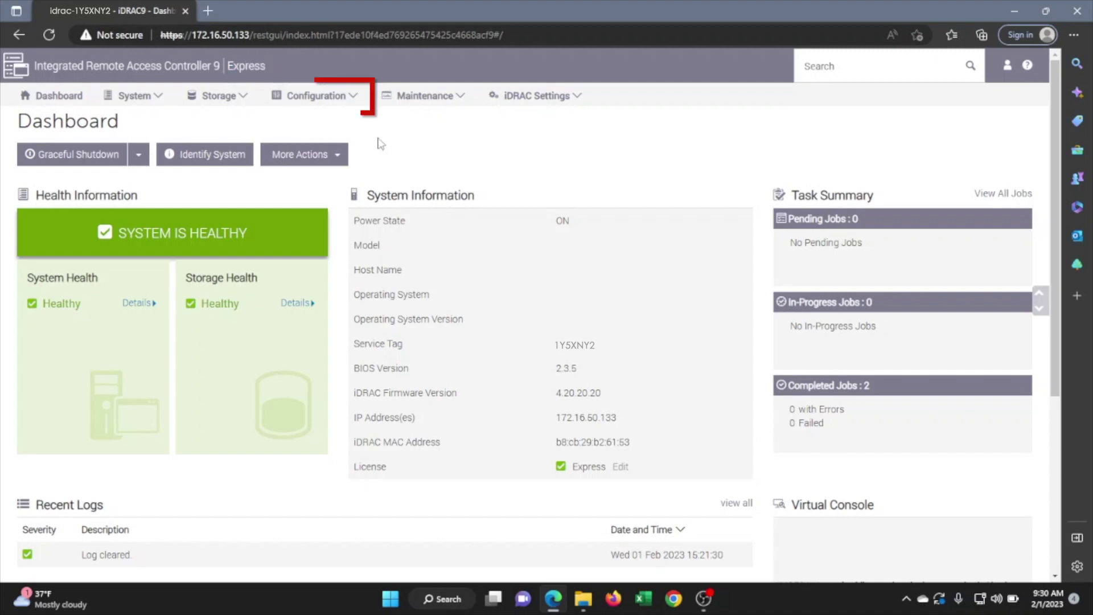
left_click(353, 99)
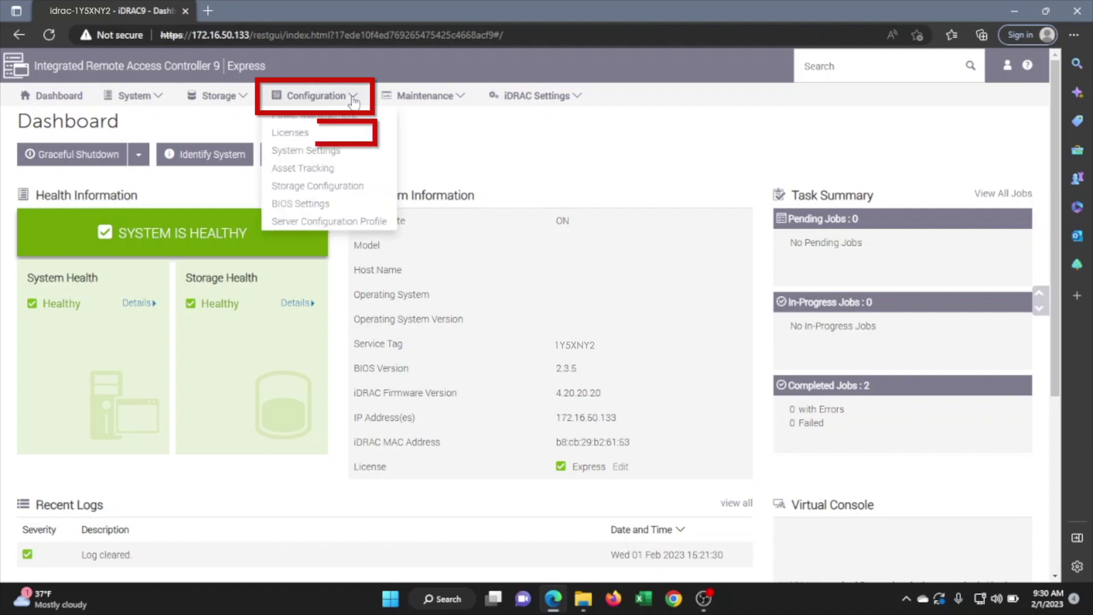
left_click(310, 134)
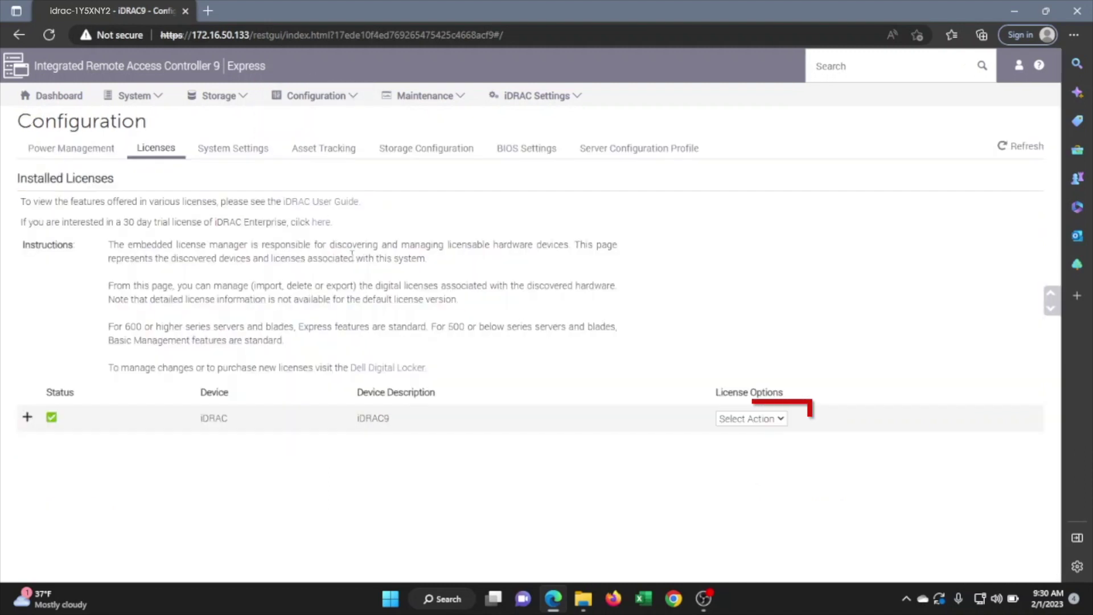
left_click(735, 421)
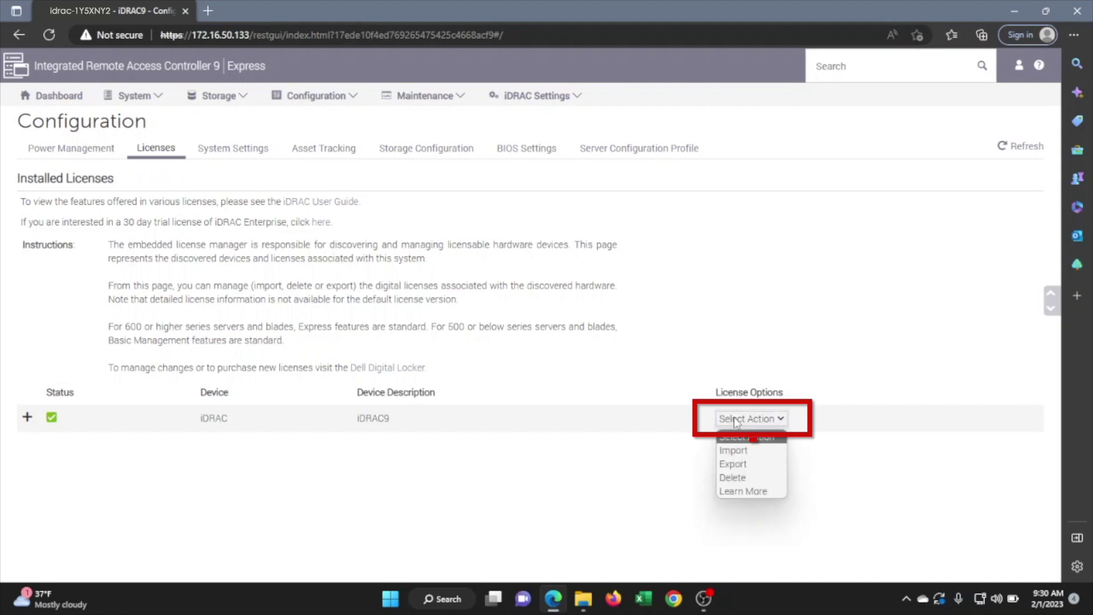
left_click(733, 453)
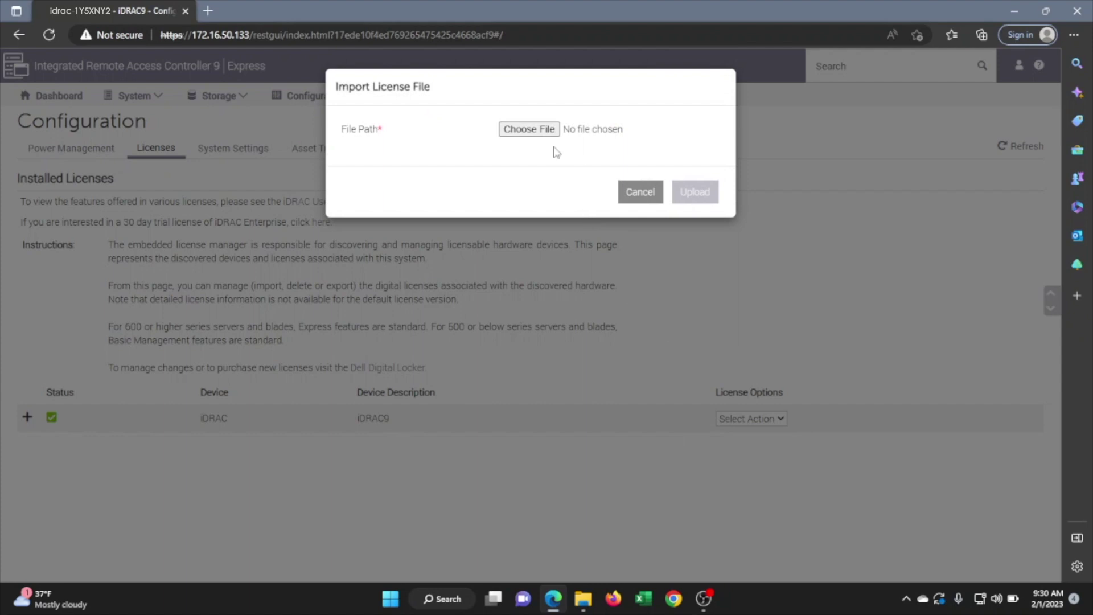
- Choose the Enterprise license file from ENFAIN (D:) and upload it to the iDRAC
left_click(547, 129)
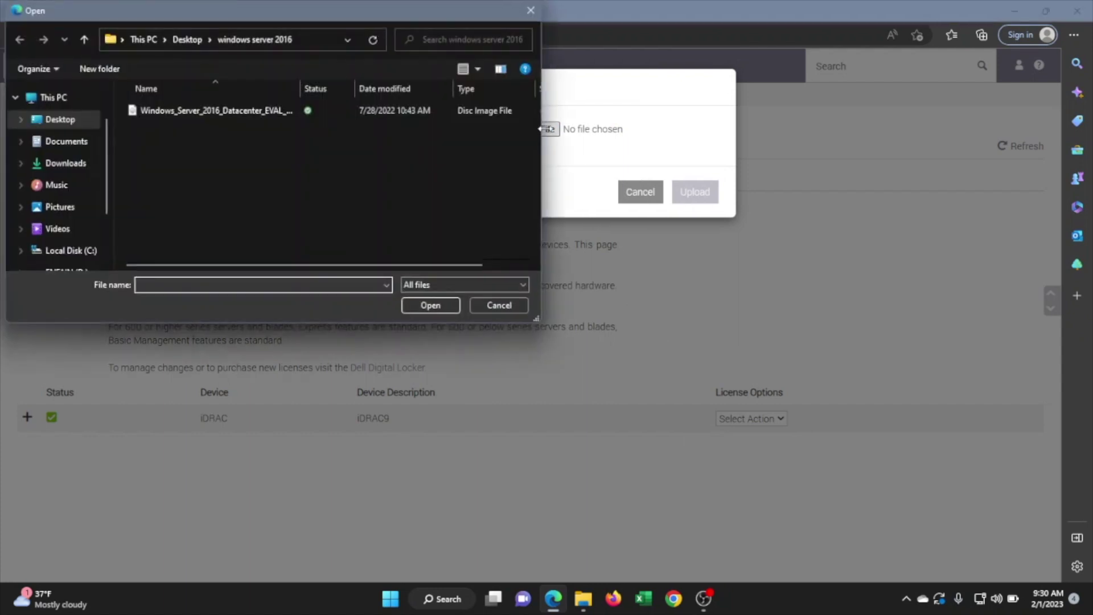
left_click(67, 266)
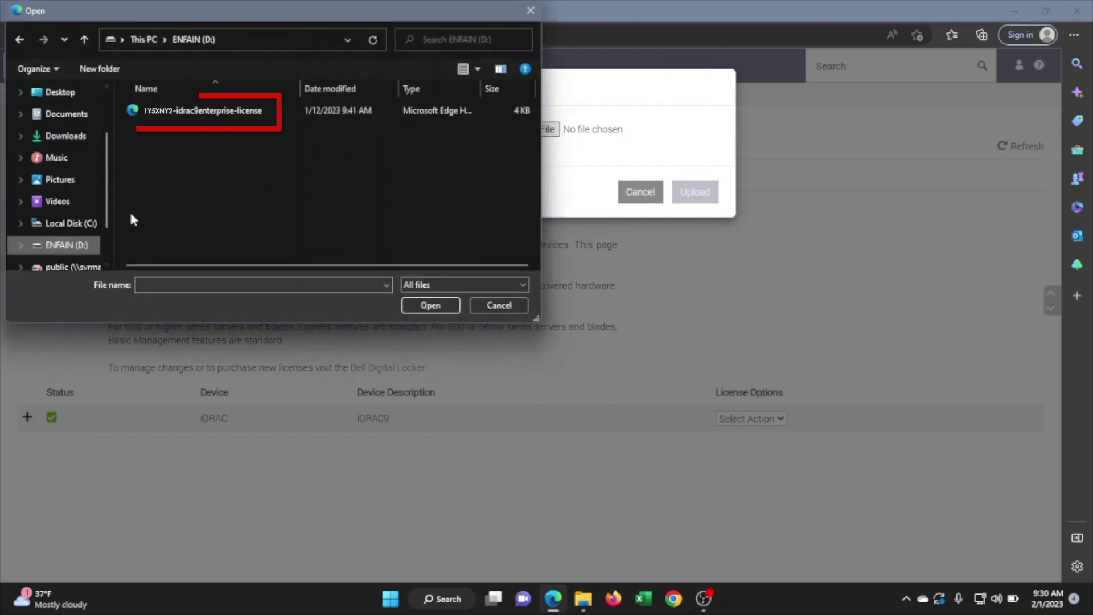
left_click(183, 111)
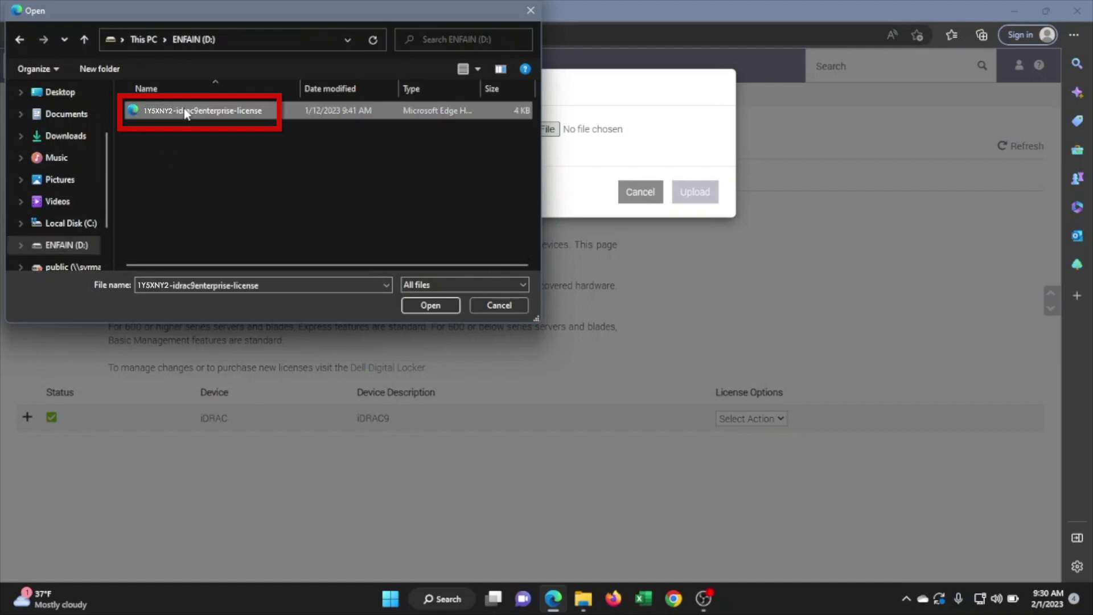
left_click(424, 305)
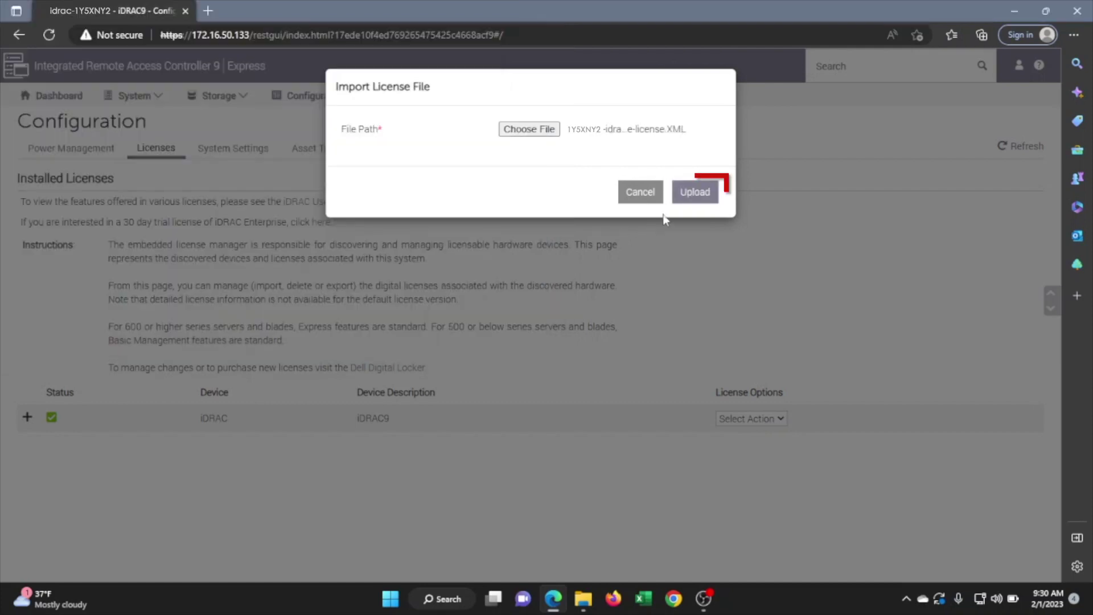
left_click(694, 194)
left_click(704, 167)
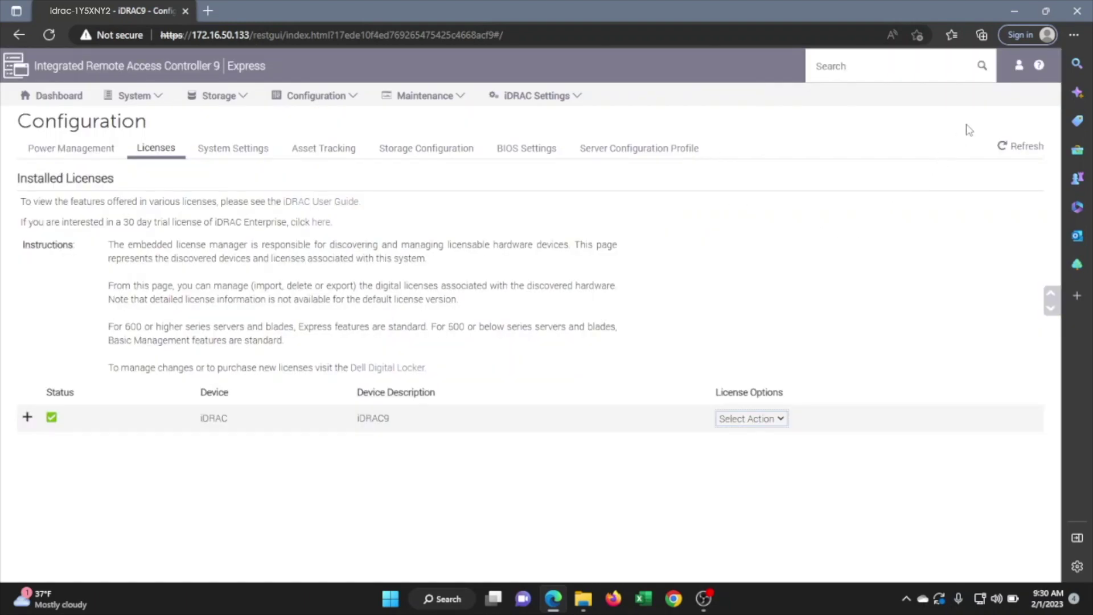
- Log out, log back in as root keeping the default password, and highlight the Enterprise license
left_click(1020, 68)
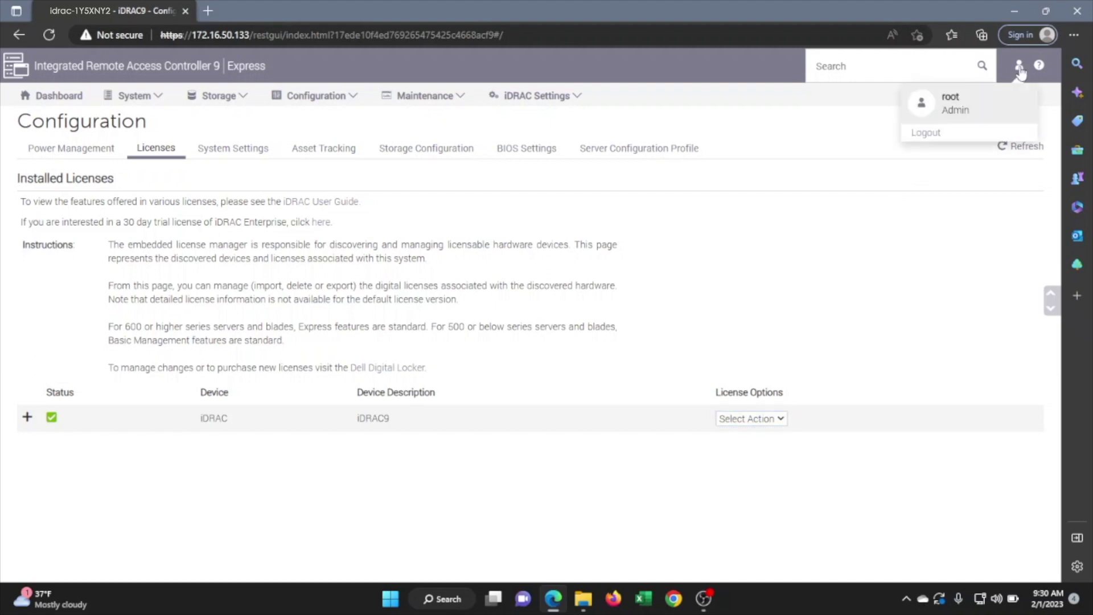
left_click(932, 135)
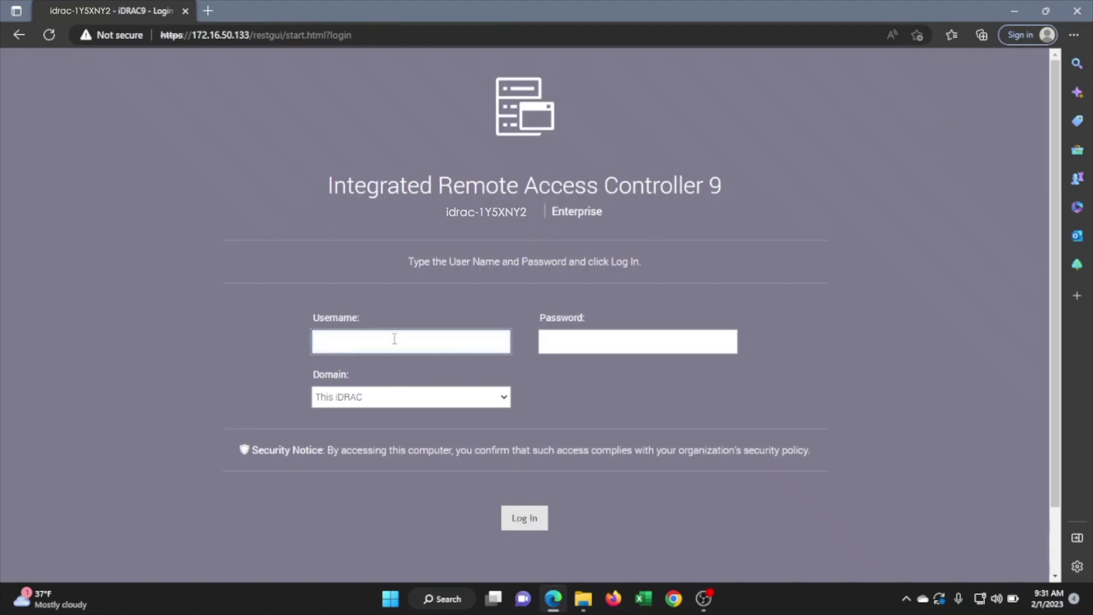
type("root")
key("Tab")
type("calvin")
key("Return")
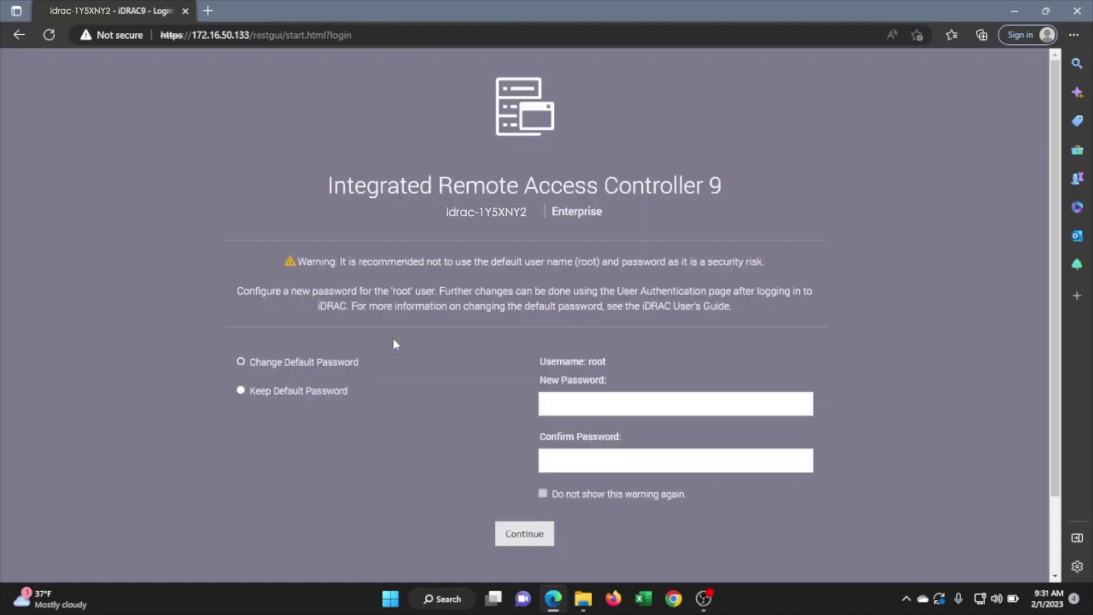
left_click(293, 397)
left_click(501, 531)
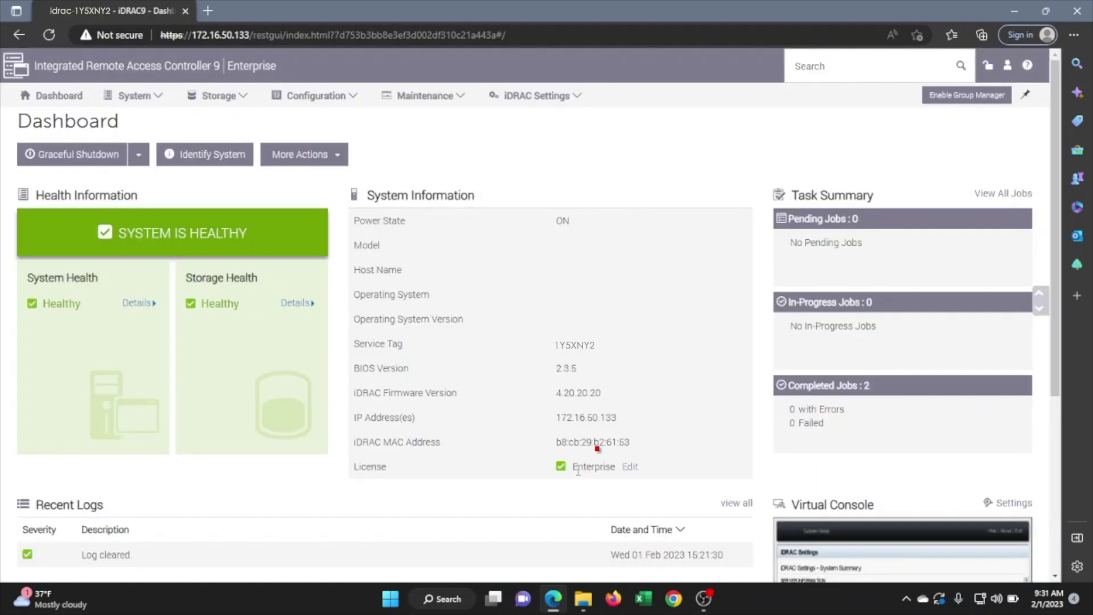
left_click_drag(571, 471, 616, 468)
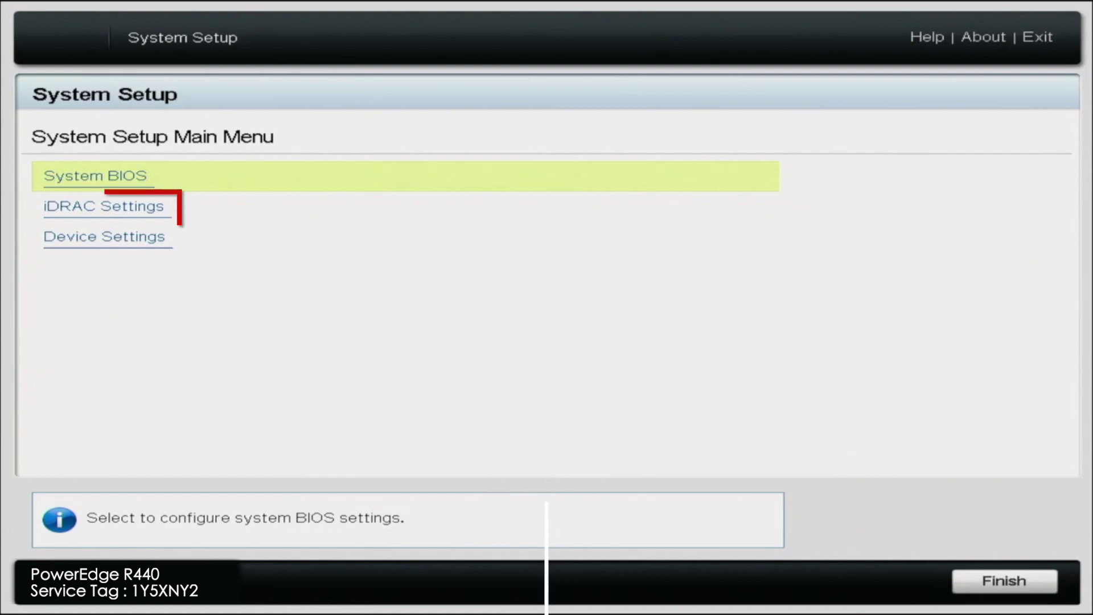
- Open iDRAC Settings > System Summary, which shows the Enterprise iDRAC license
left_click(104, 206)
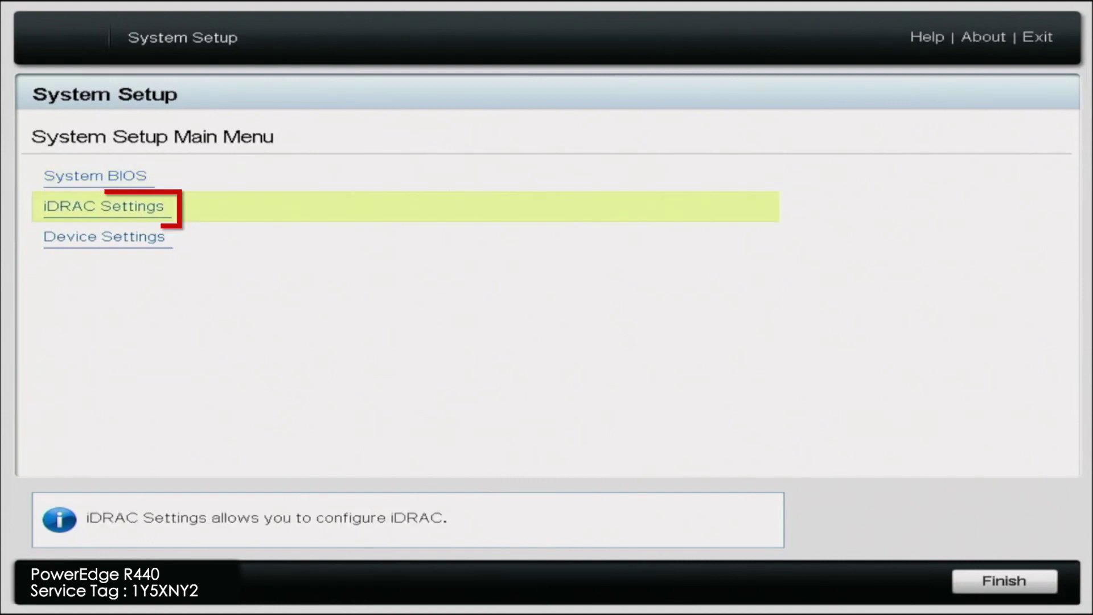
key("Return")
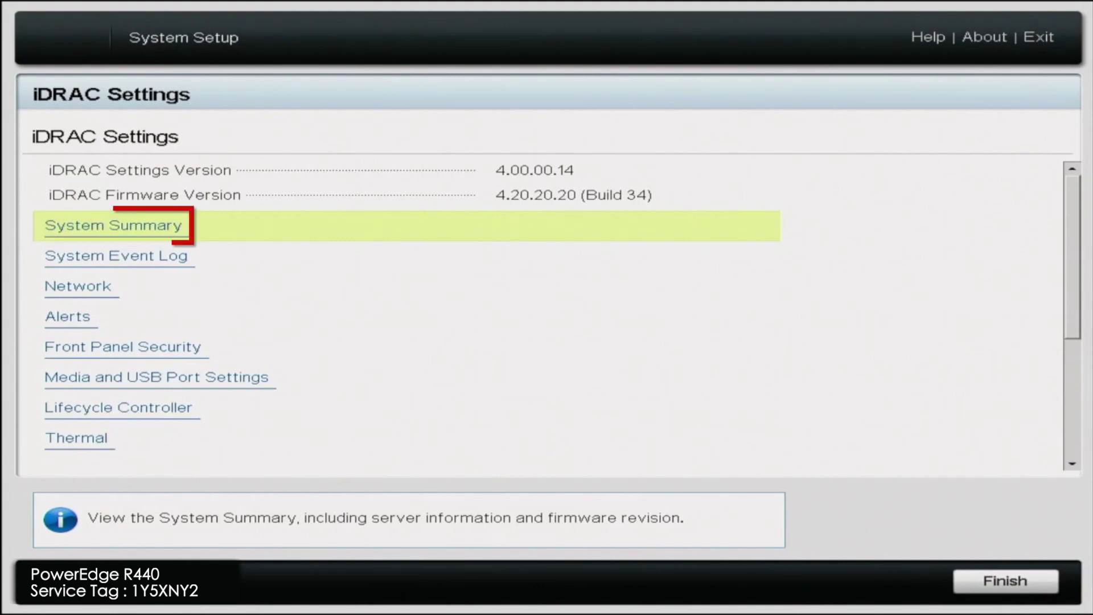
key("Return")
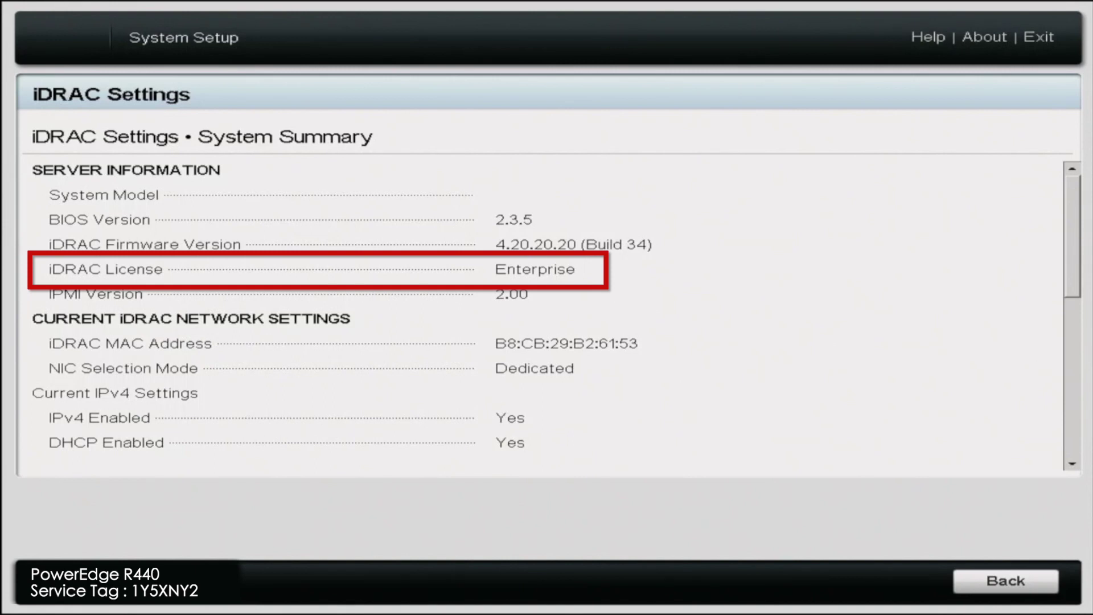